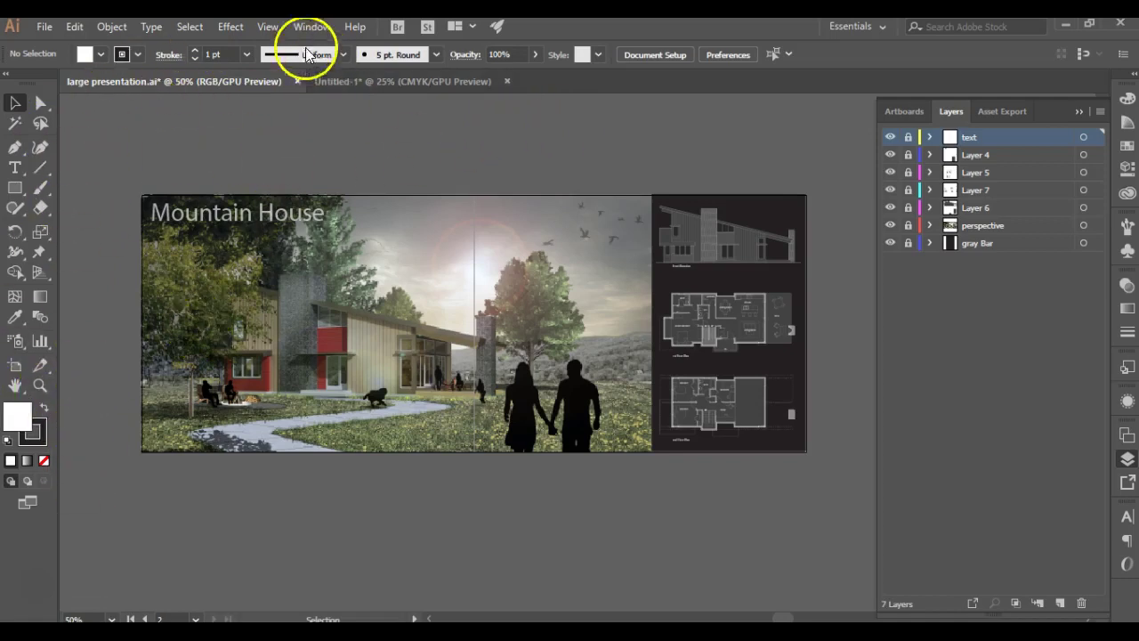
- Show rulers around the Mountain House board and keep the ruler units in Inches
click(267, 28)
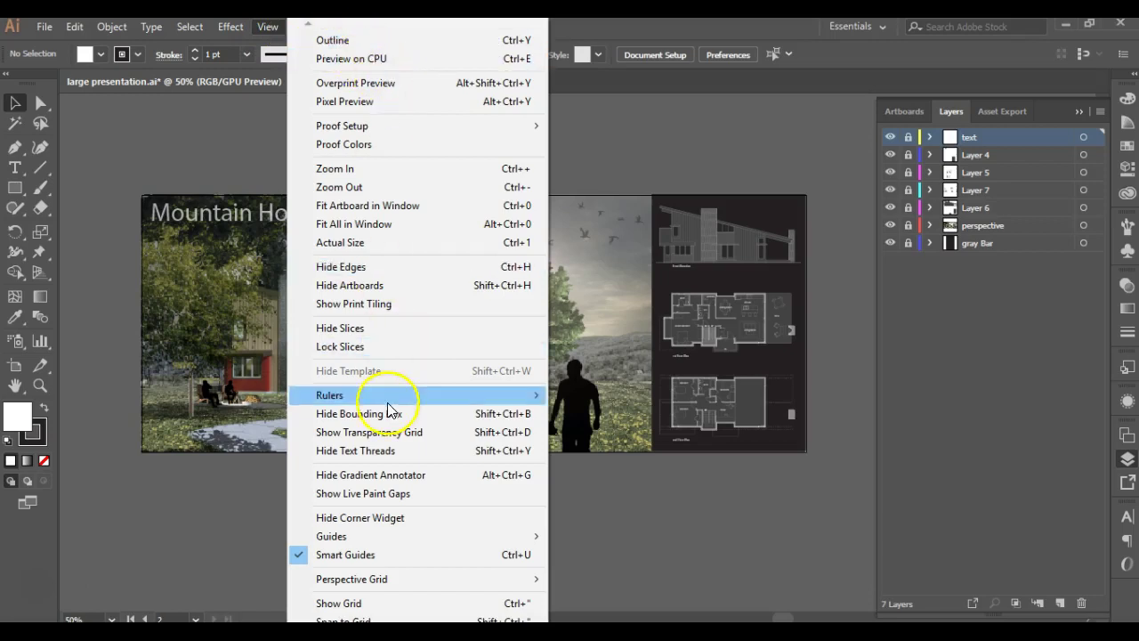
mouse_move(377, 398)
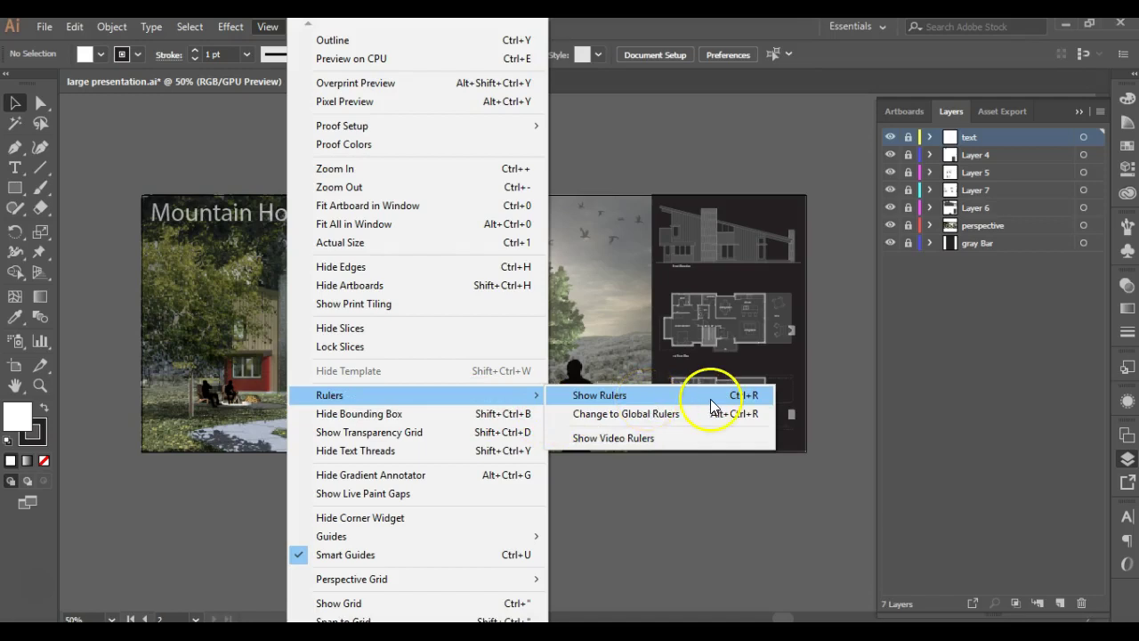
click(684, 396)
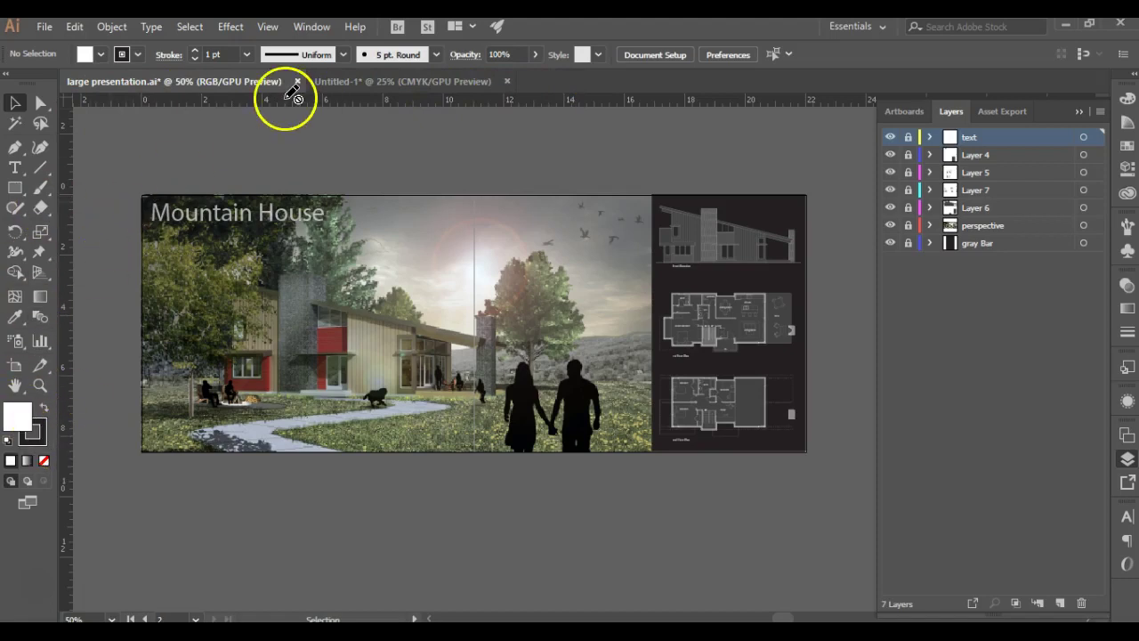
right_click(287, 100)
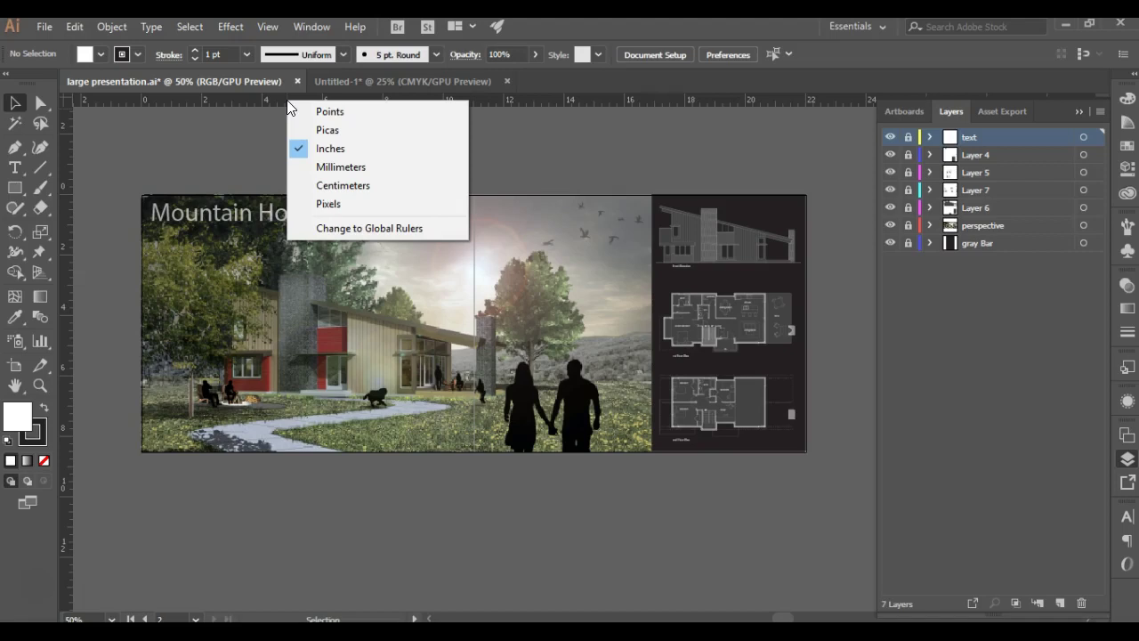
click(325, 150)
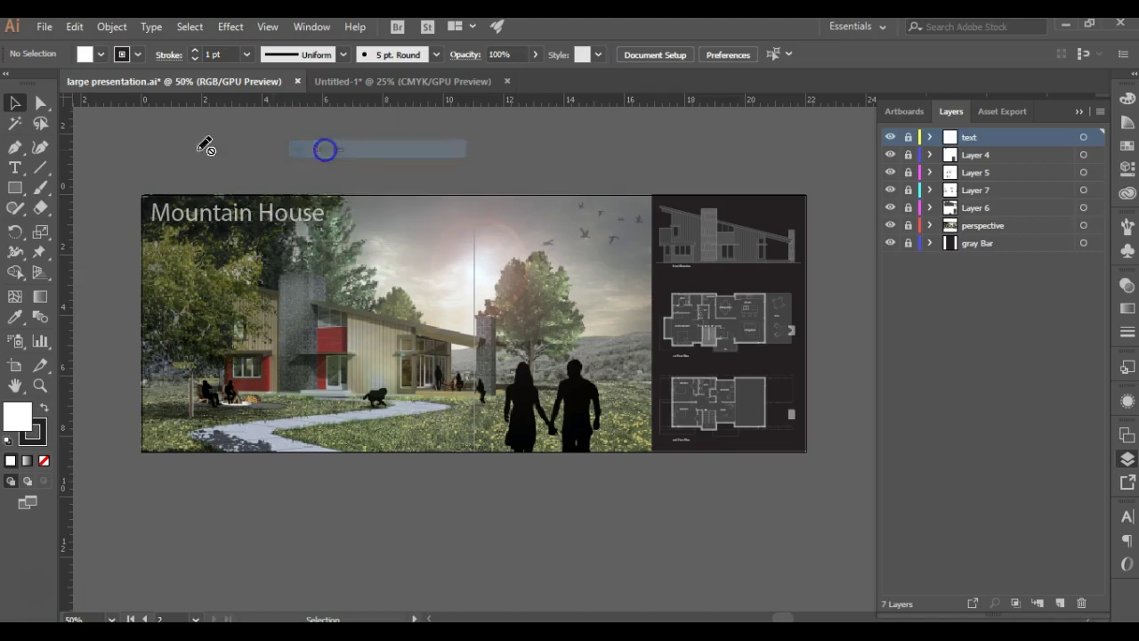
click(157, 148)
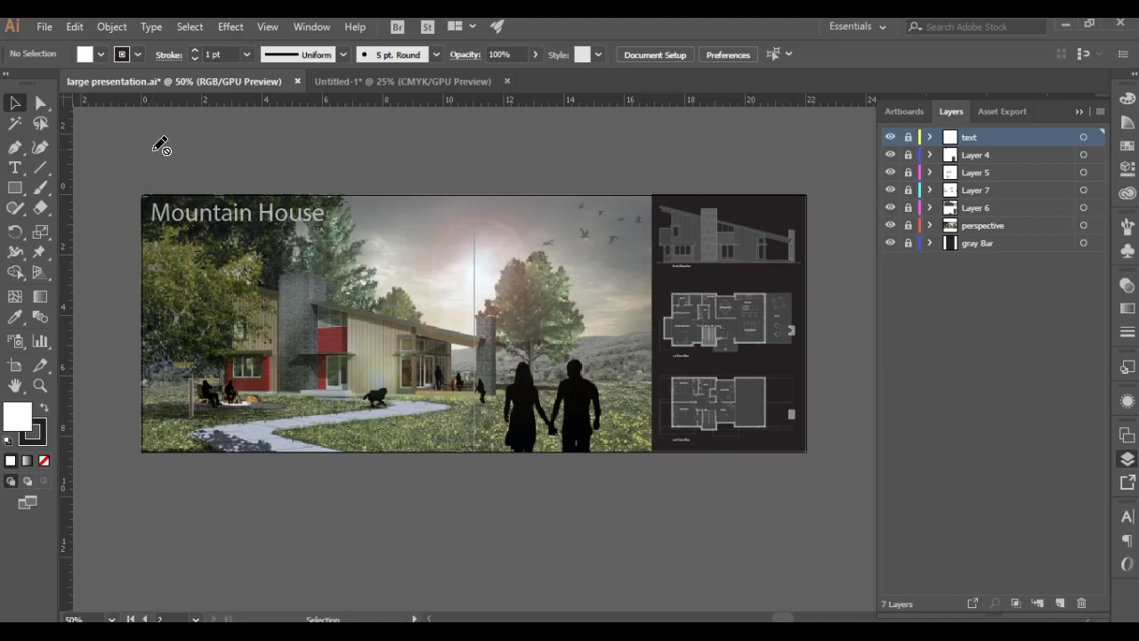
mouse_move(210, 107)
mouse_down()
mouse_move(752, 107)
mouse_move(549, 96)
mouse_up()
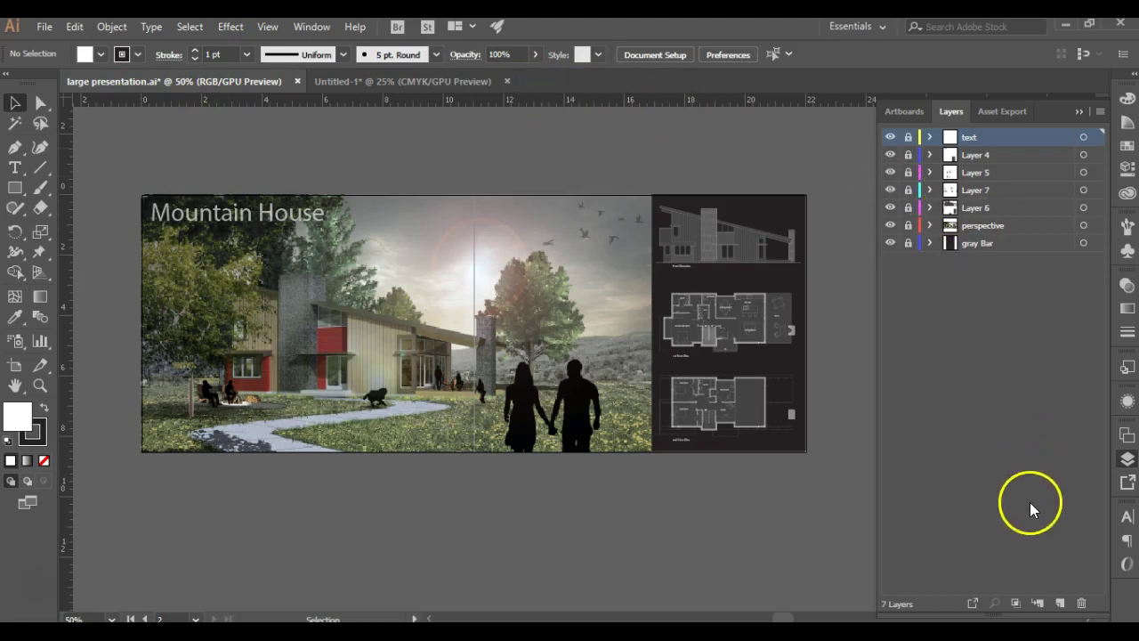
- Create a new top layer and rename it 'guides'
click(1061, 604)
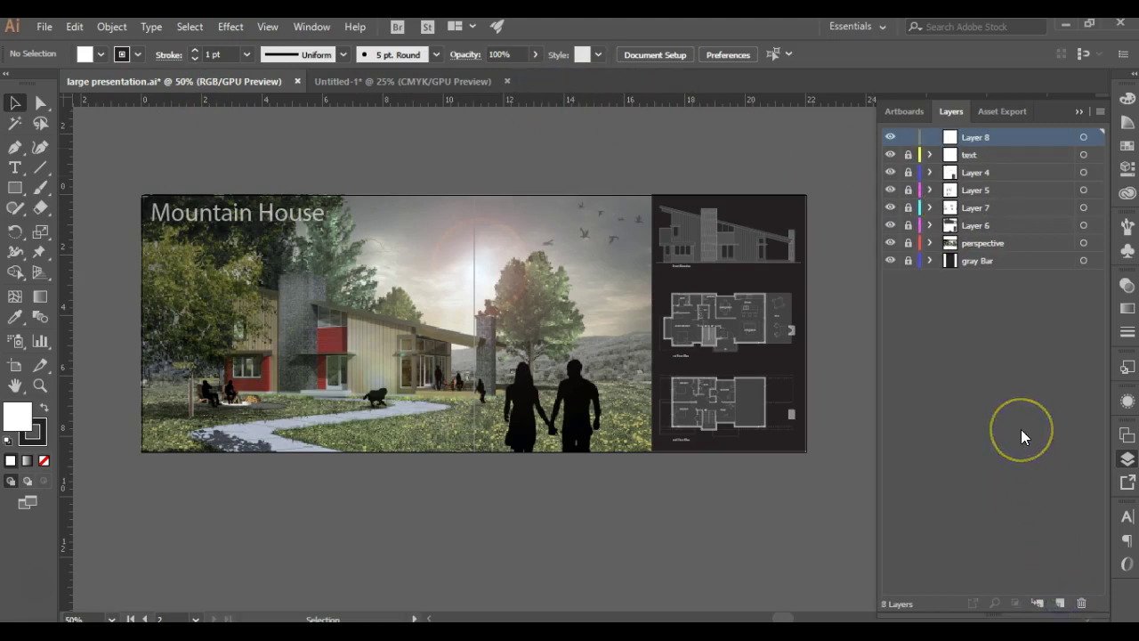
double_click(975, 138)
text(g)
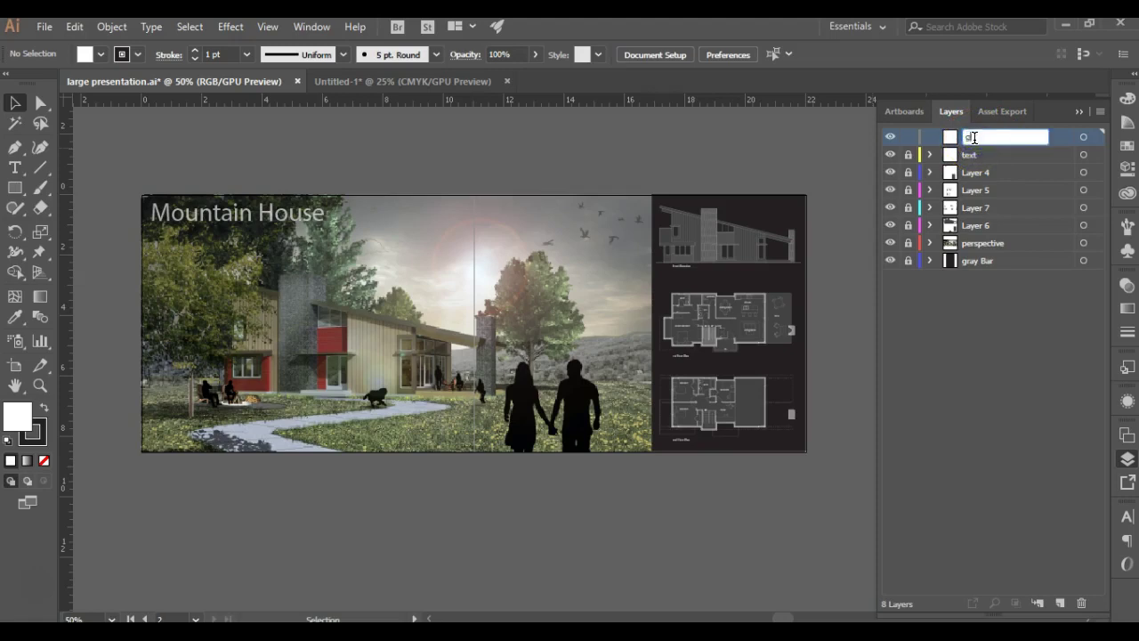
text(uides)
key(Return)
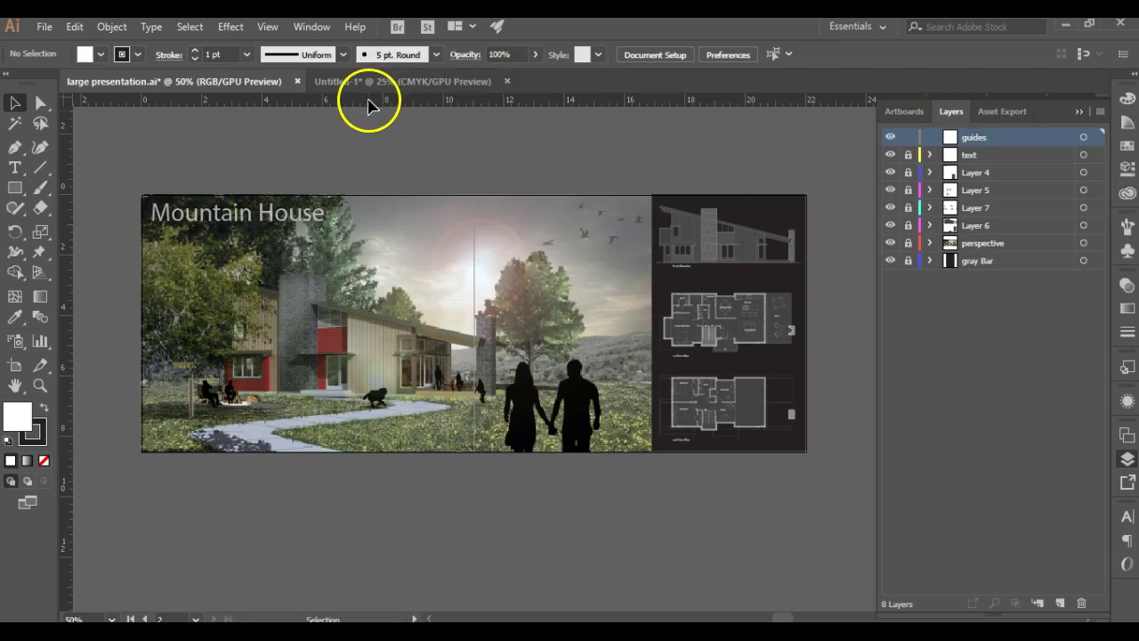
- Pull a horizontal guide down from the top ruler across the lower board, then try moving it with the Selection tool
drag(369, 100, 394, 370)
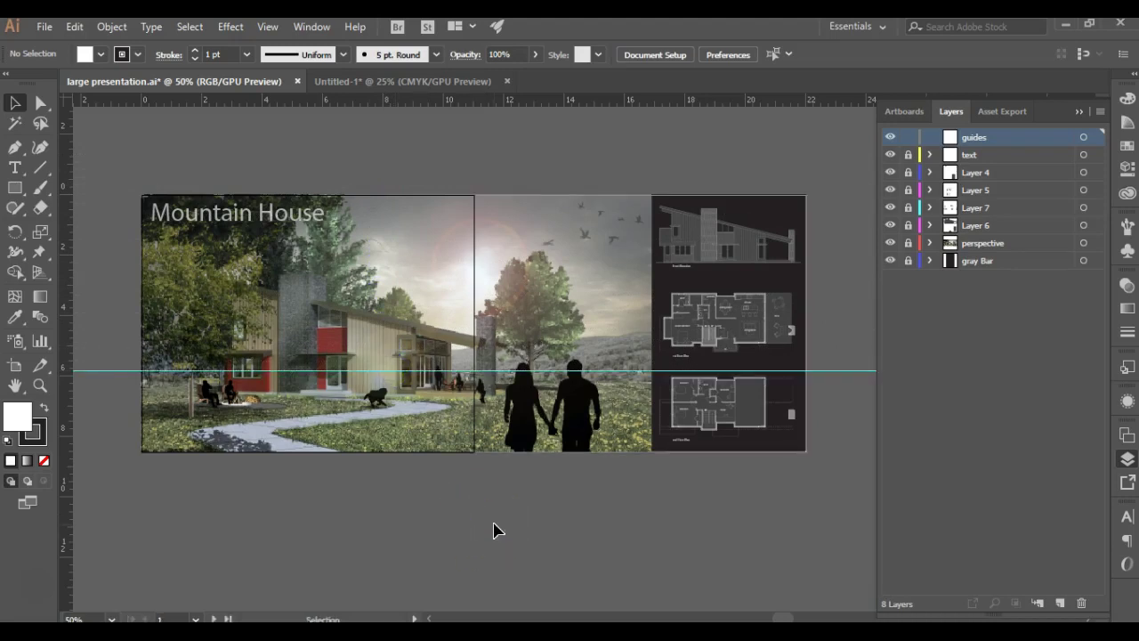
click(505, 534)
click(15, 103)
drag(115, 382, 119, 427)
drag(115, 371, 119, 407)
- Unlock the guides through View > Guides > Unlock Guides
click(43, 577)
click(268, 27)
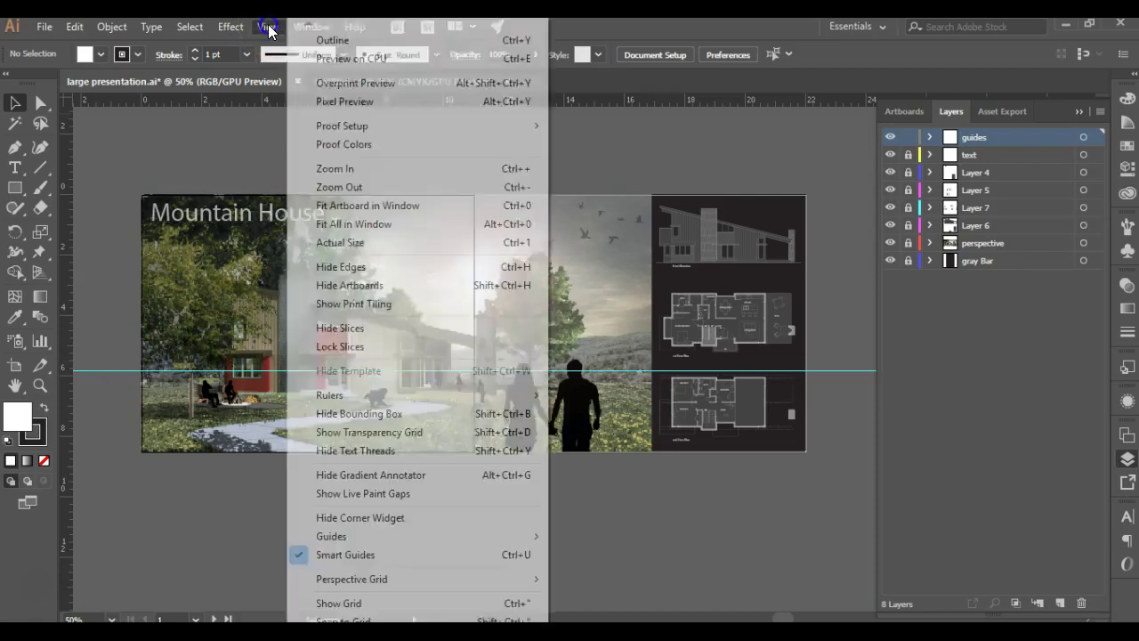
mouse_move(415, 537)
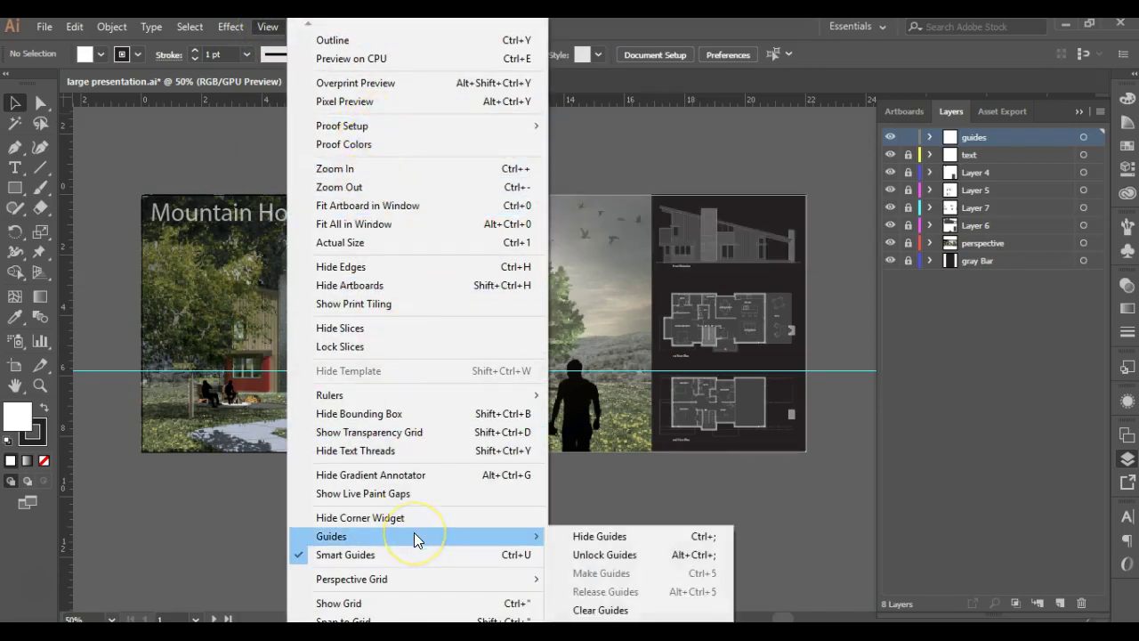
click(639, 556)
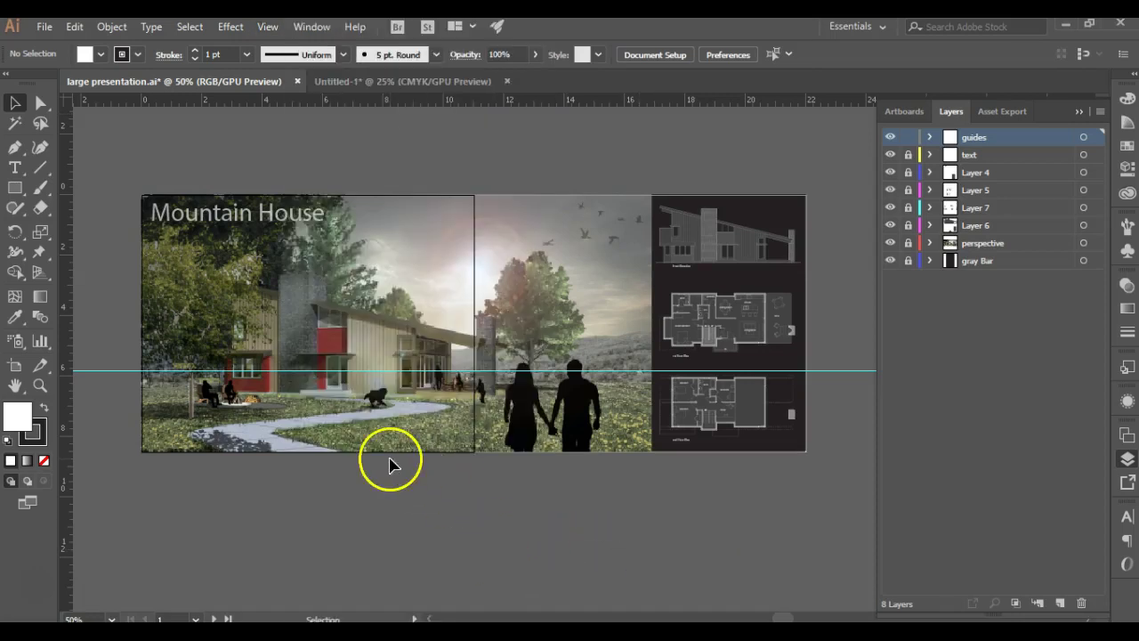
- Drag the horizontal guide up to the board's top edge and deselect it
click(116, 370)
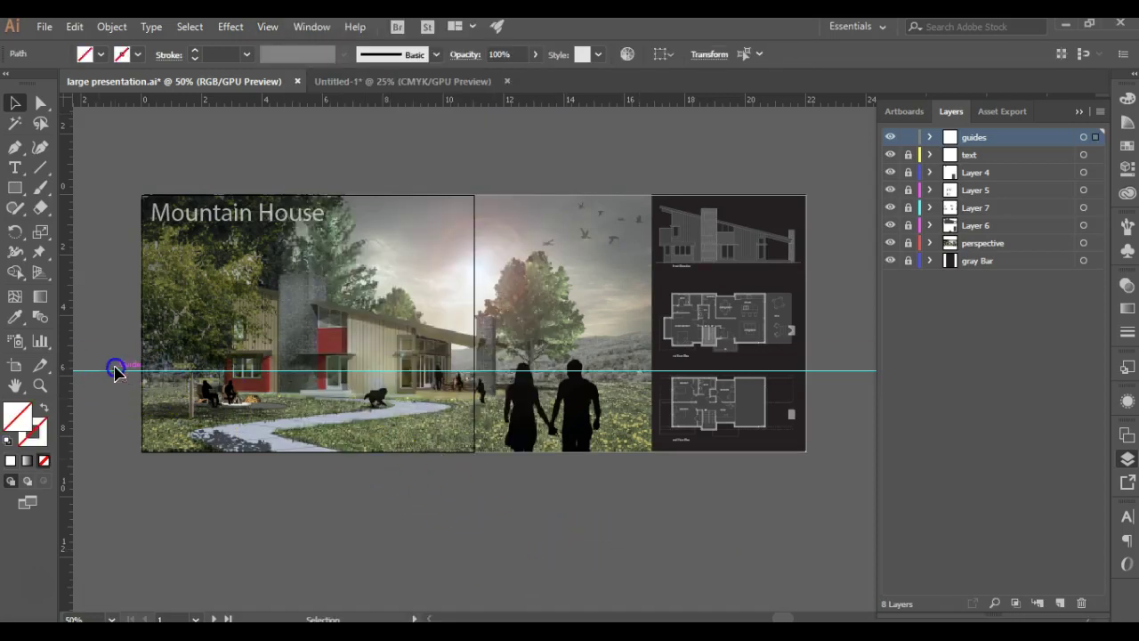
mouse_move(114, 369)
mouse_down()
mouse_move(114, 305)
mouse_move(109, 394)
mouse_move(108, 381)
mouse_up()
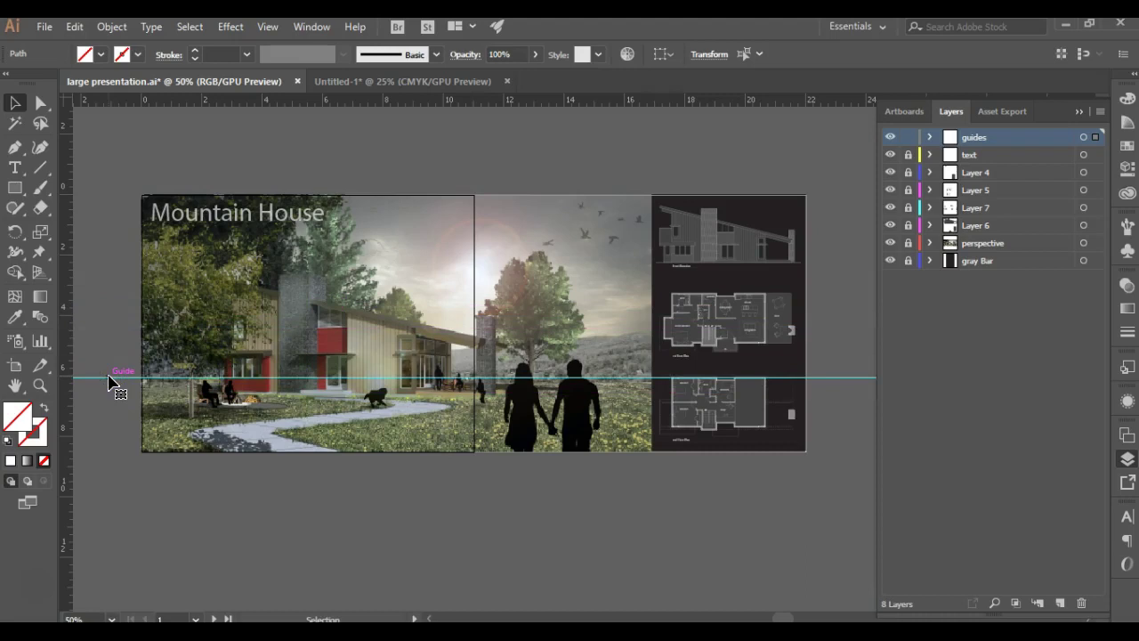
drag(108, 381, 107, 203)
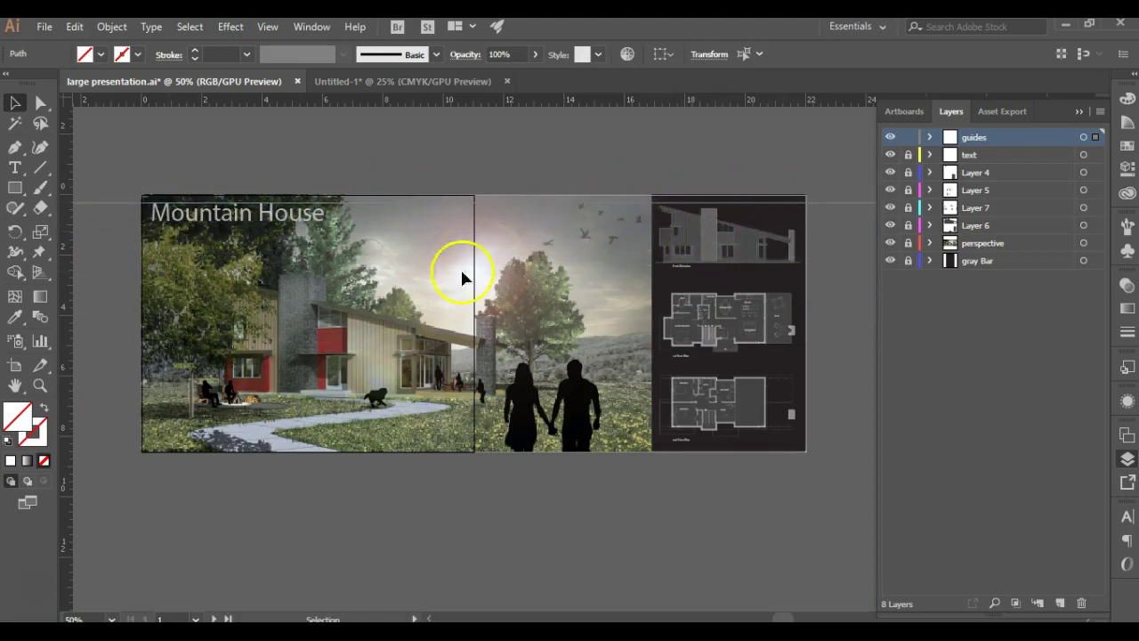
click(844, 302)
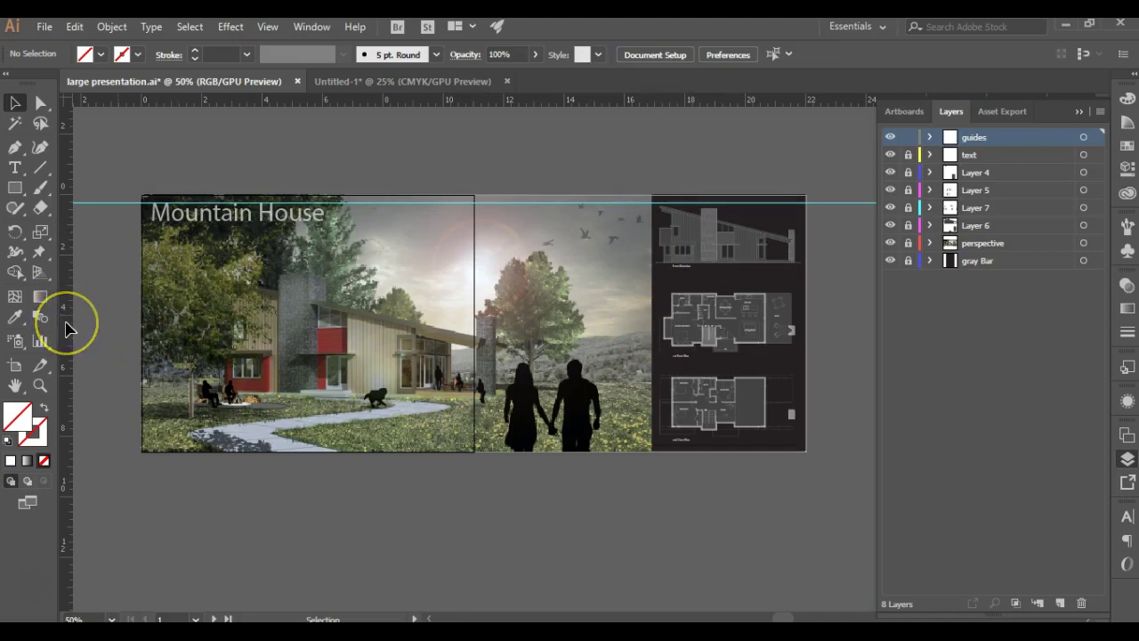
drag(65, 325, 795, 330)
click(872, 339)
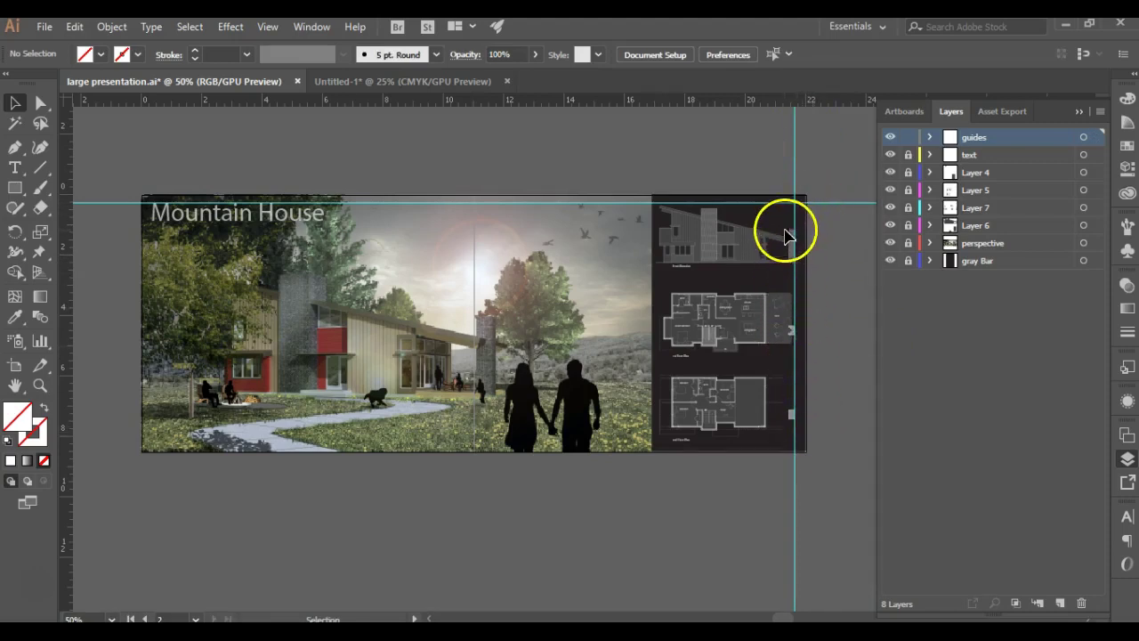
mouse_move(799, 389)
mouse_down()
mouse_move(898, 374)
mouse_move(846, 387)
mouse_up()
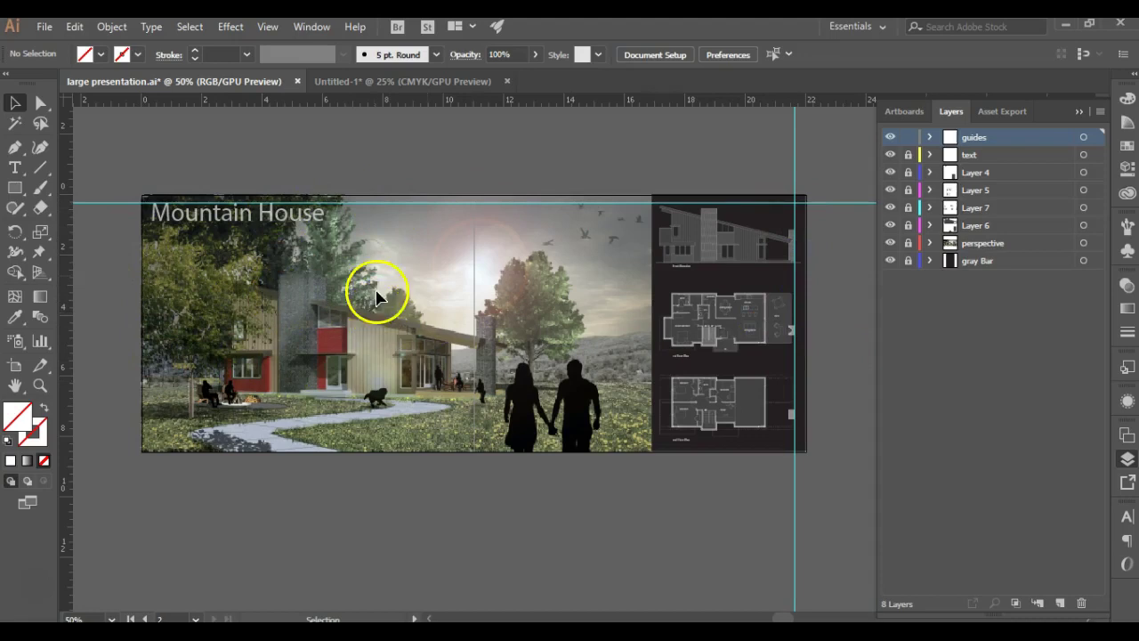
click(795, 485)
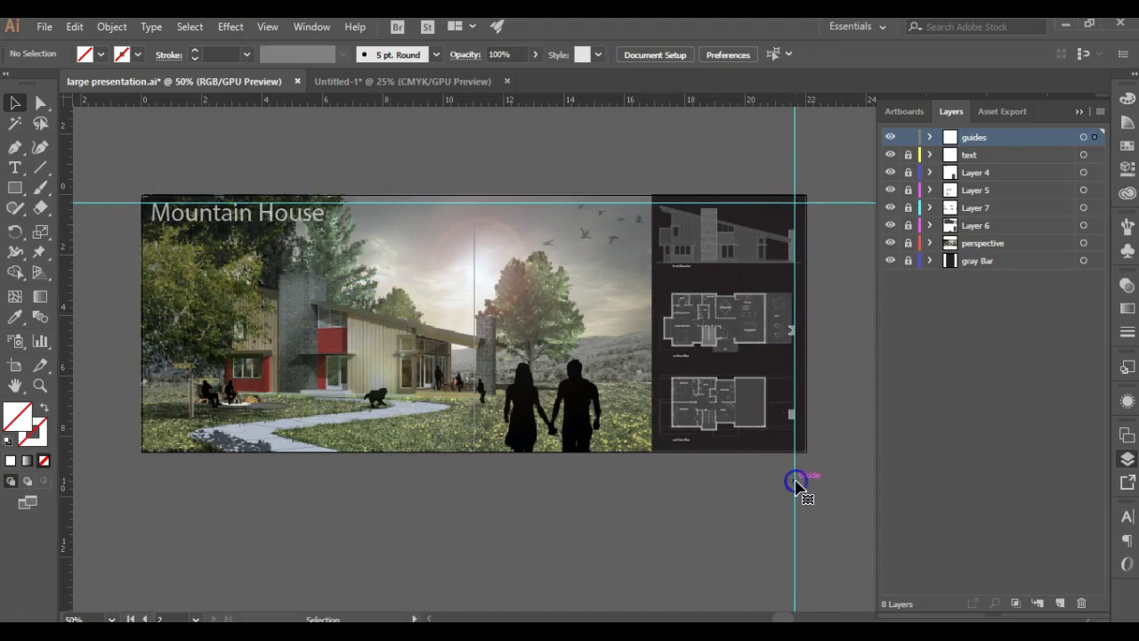
key(Delete)
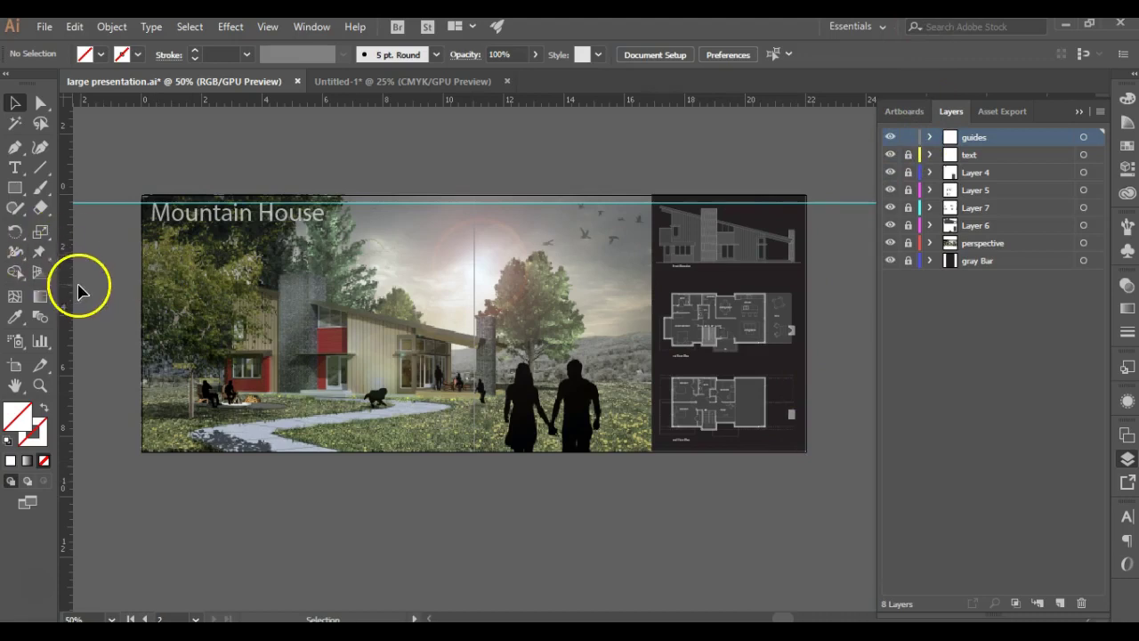
- Drop a vertical guide at the board's right edge, then toggle the guides layer's visibility off and on
drag(68, 295, 798, 257)
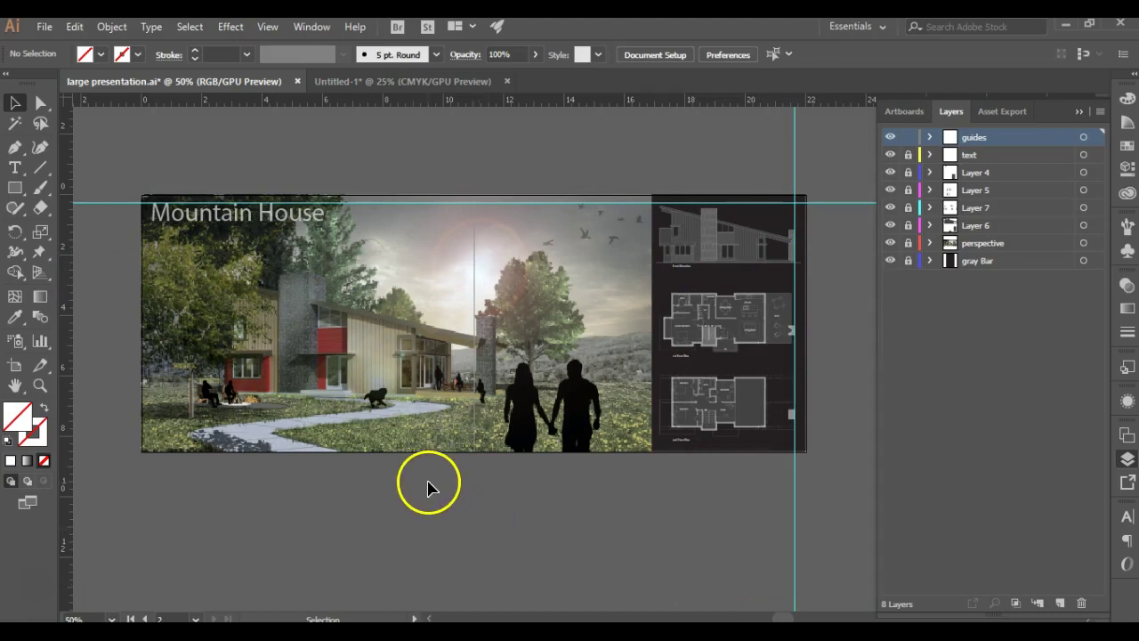
click(891, 137)
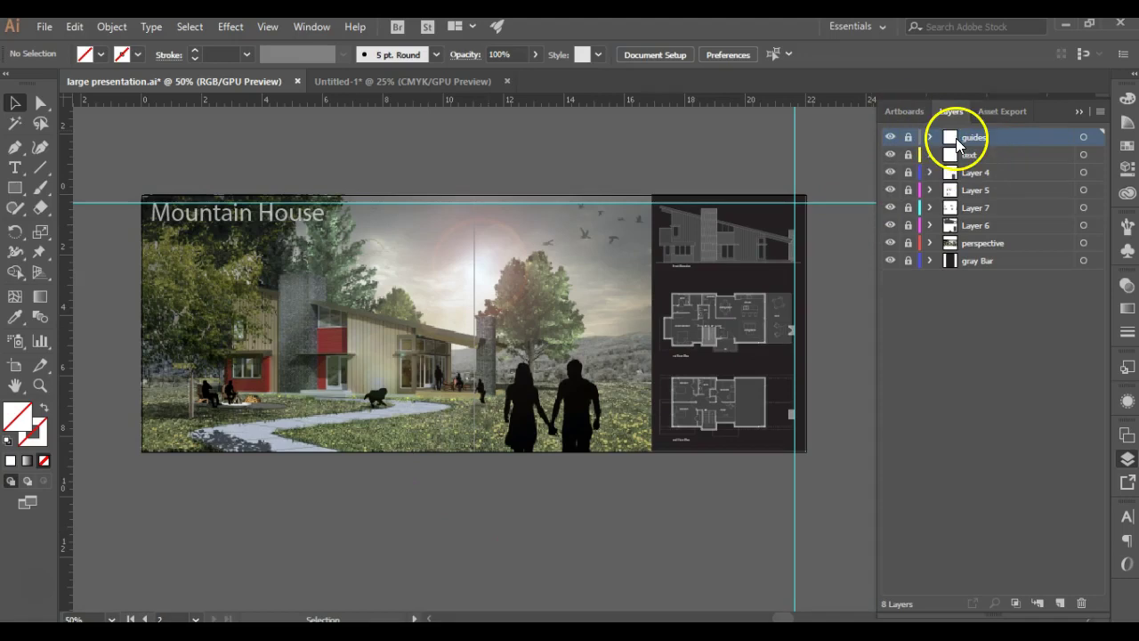
click(892, 138)
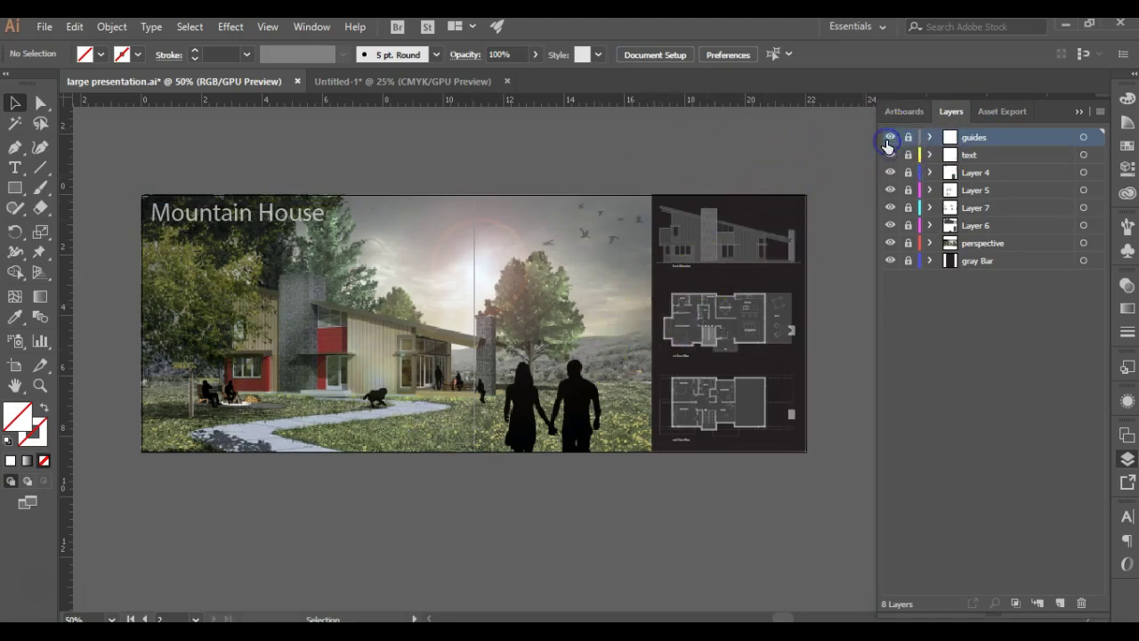
click(890, 137)
click(612, 144)
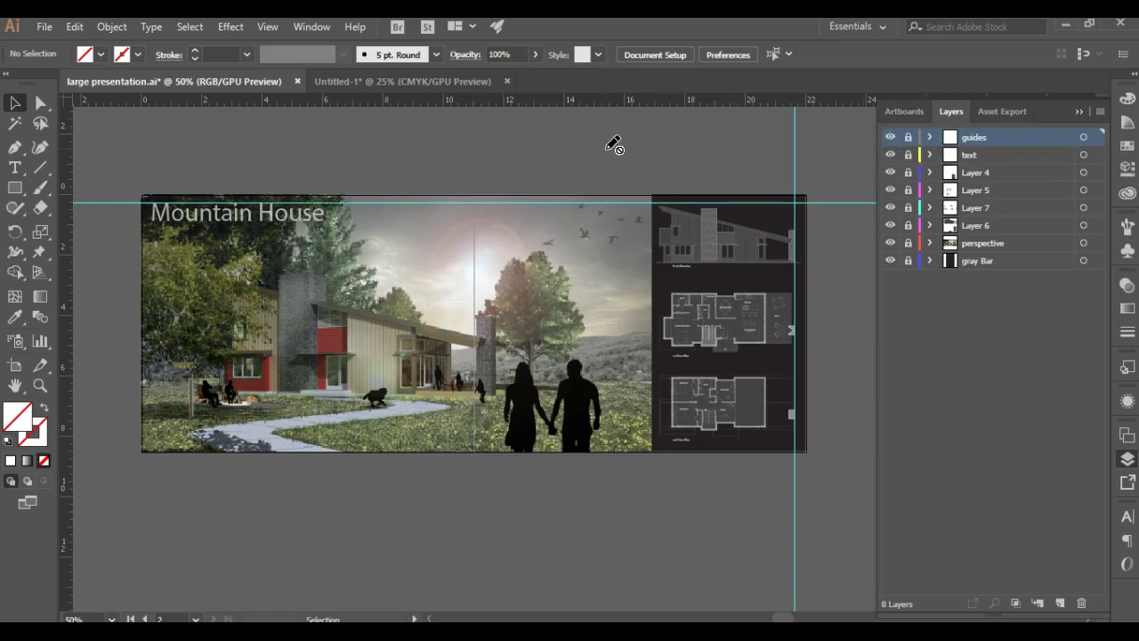
mouse_move(614, 145)
mouse_down()
mouse_move(592, 182)
mouse_move(424, 171)
mouse_move(237, 187)
mouse_move(267, 166)
mouse_move(262, 178)
mouse_move(162, 188)
mouse_move(250, 140)
mouse_up()
drag(249, 139, 279, 172)
click(280, 145)
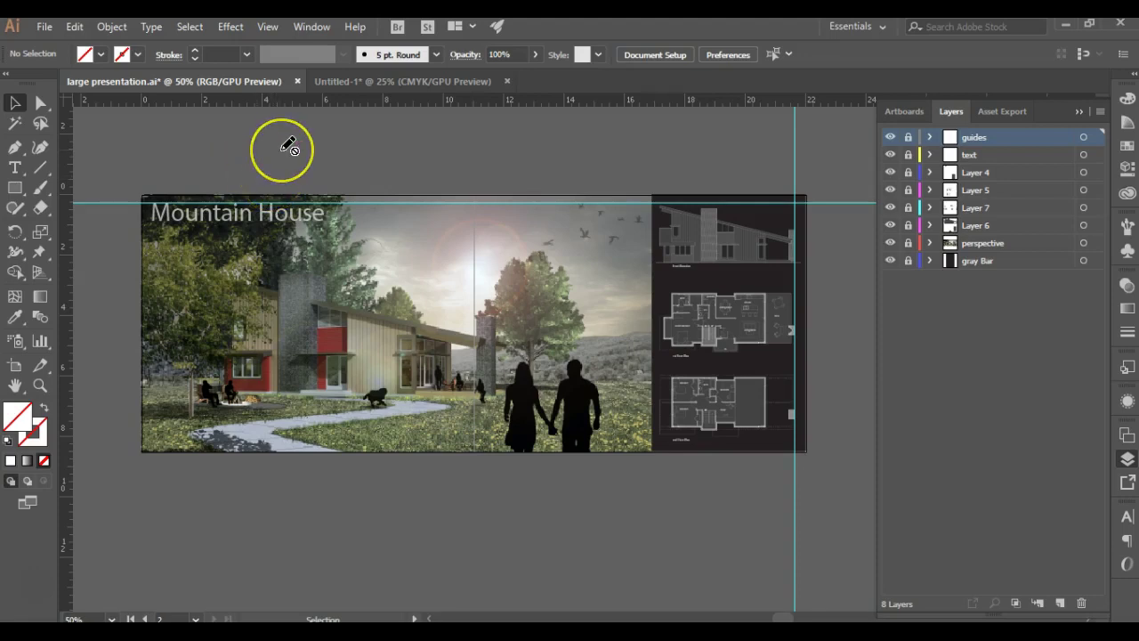
mouse_move(289, 147)
mouse_down()
mouse_move(373, 186)
mouse_move(407, 178)
mouse_move(272, 133)
mouse_up()
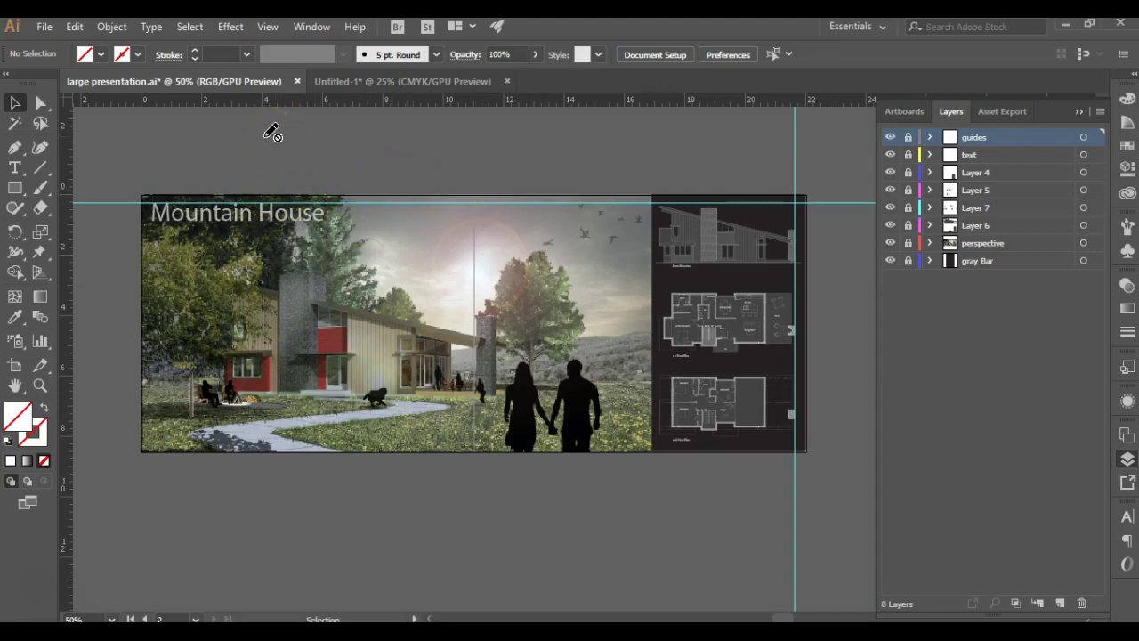
click(252, 135)
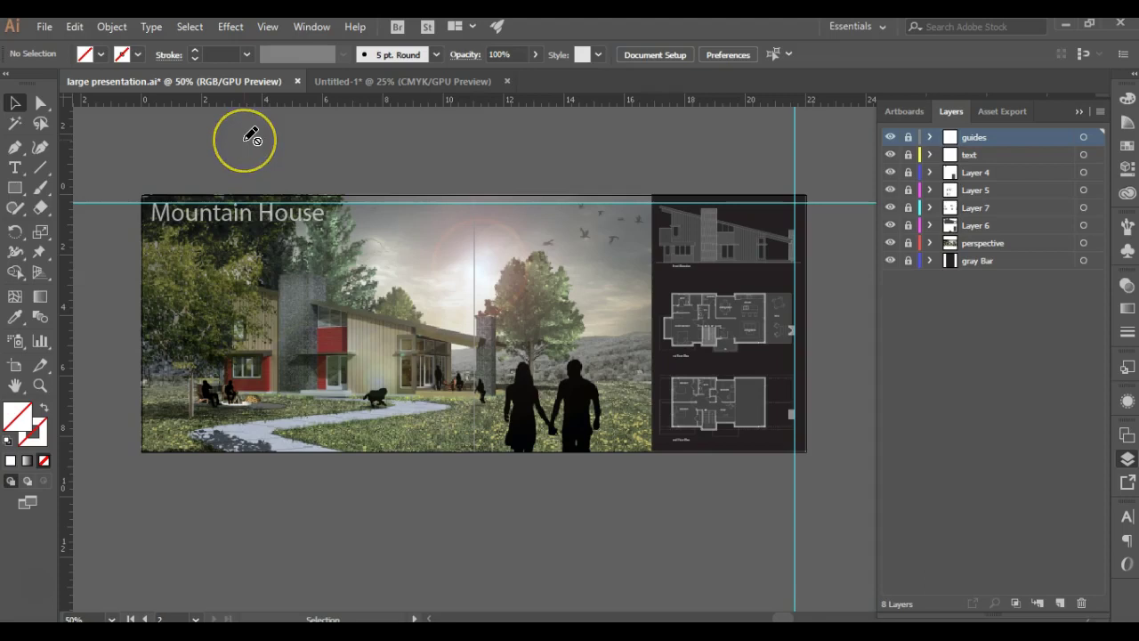